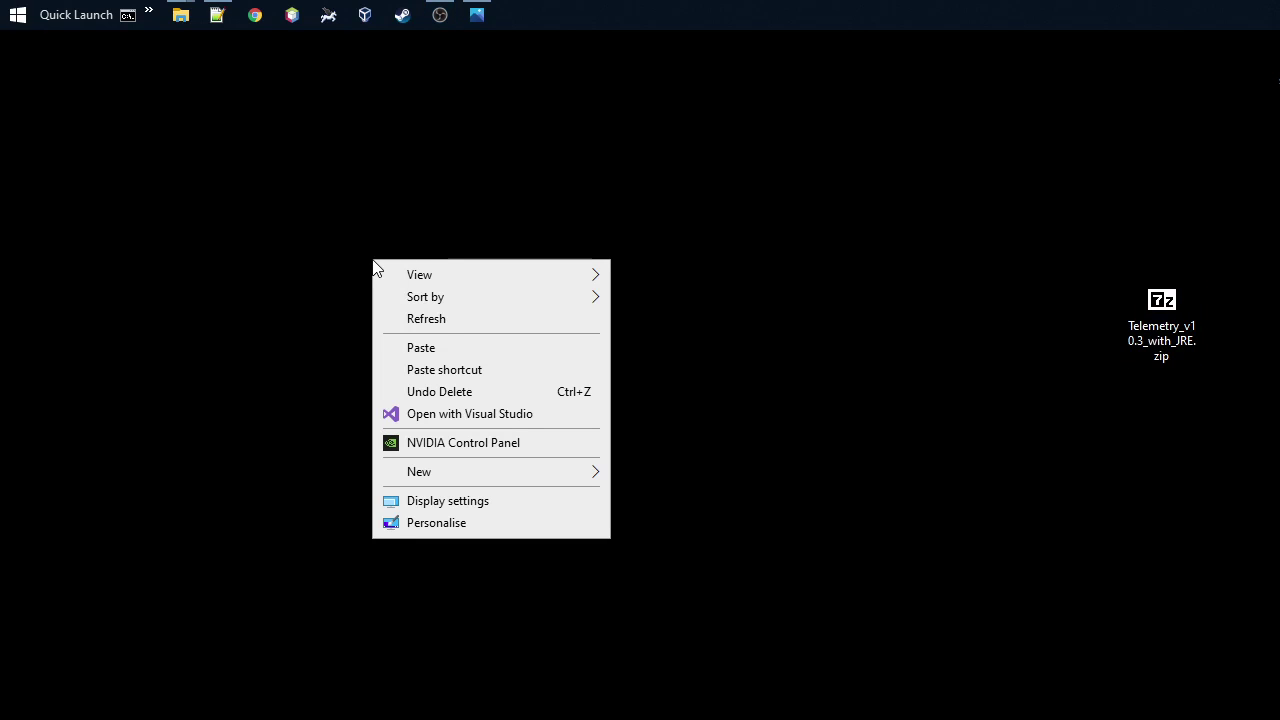
# - Display the archive's bin, lib, tracks and Telemetry.jar entries in 7-Zip beside the Version10.3 folder
pyautogui.moveTo(478, 473)
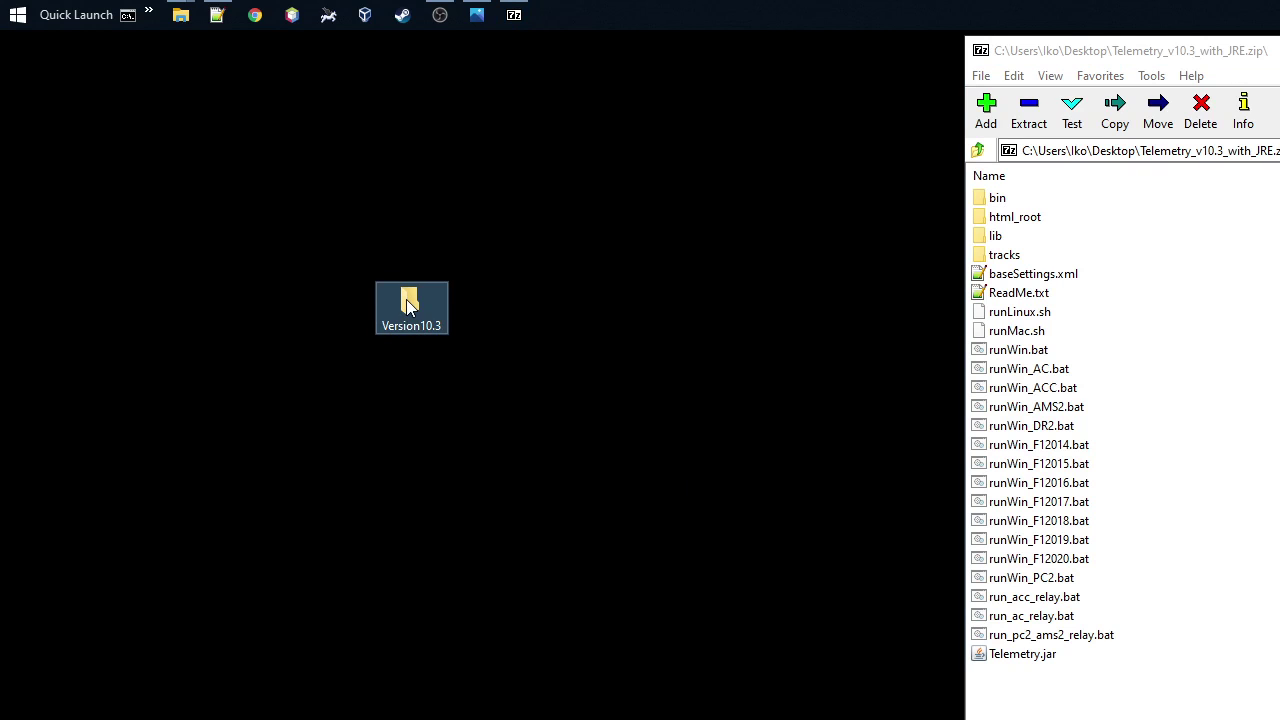
# - Select all items in Telemetry_v10.3_with_JRE.zip and drag them into the Version10.3 folder
pyautogui.click(1125, 65)
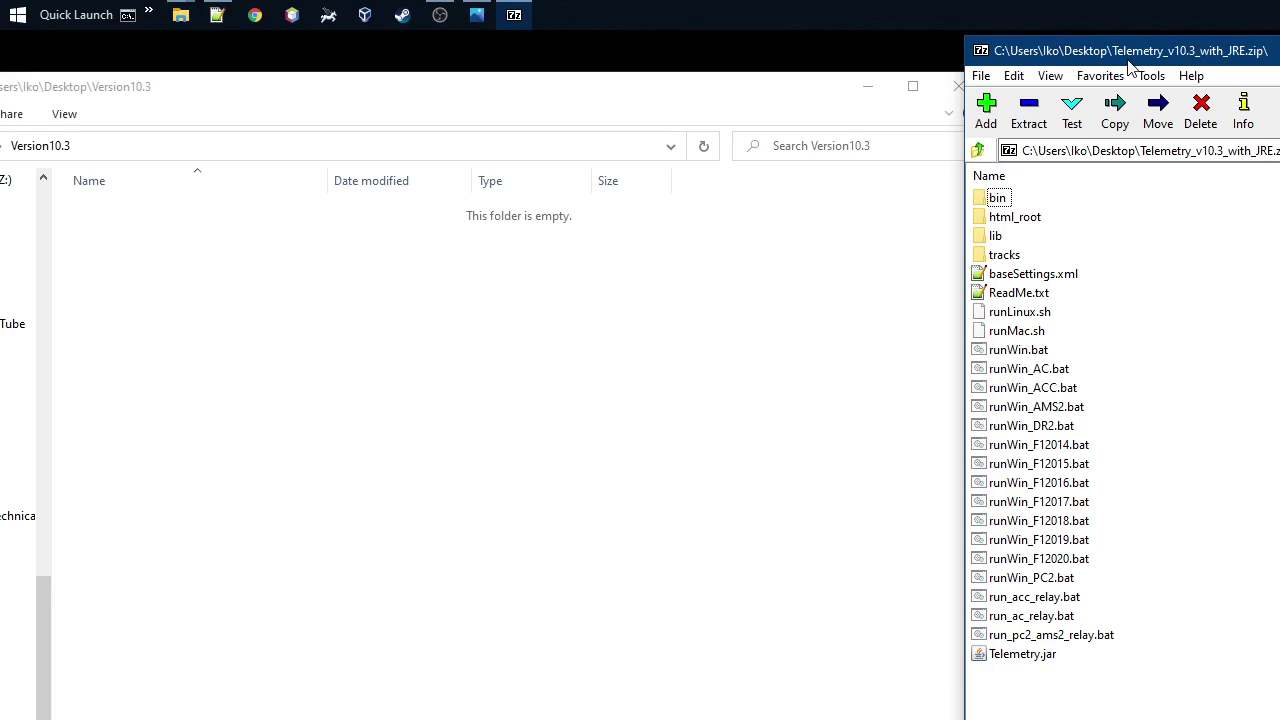
pyautogui.click(1037, 445)
pyautogui.hotkey('ctrl', 'a')
pyautogui.moveTo(1037, 447); pyautogui.dragTo(500, 423)
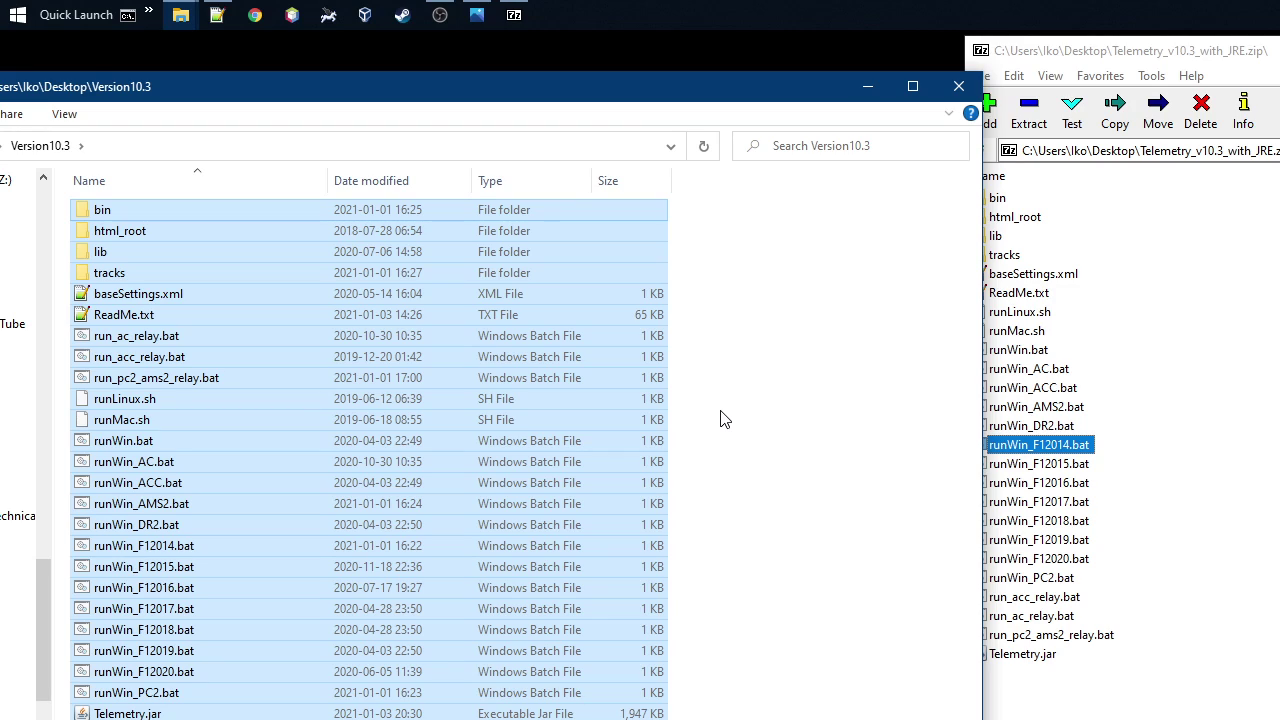
pyautogui.click(770, 383)
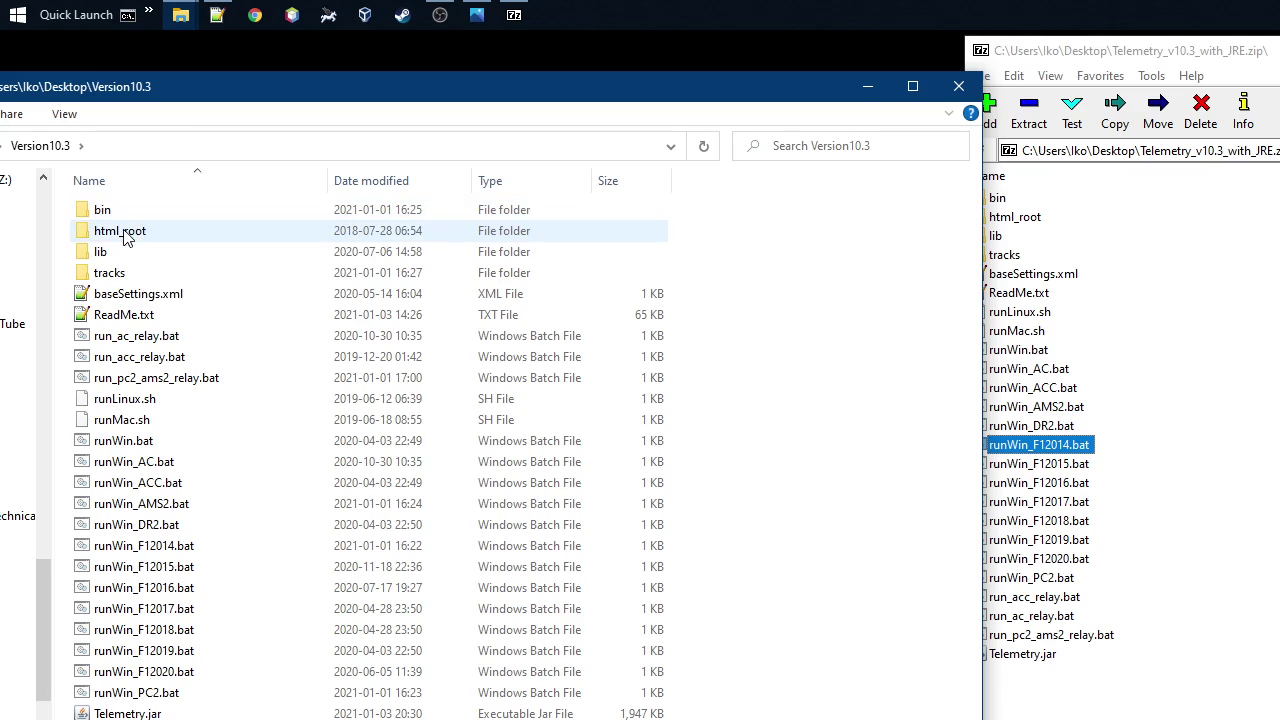
pyautogui.moveTo(126, 236)
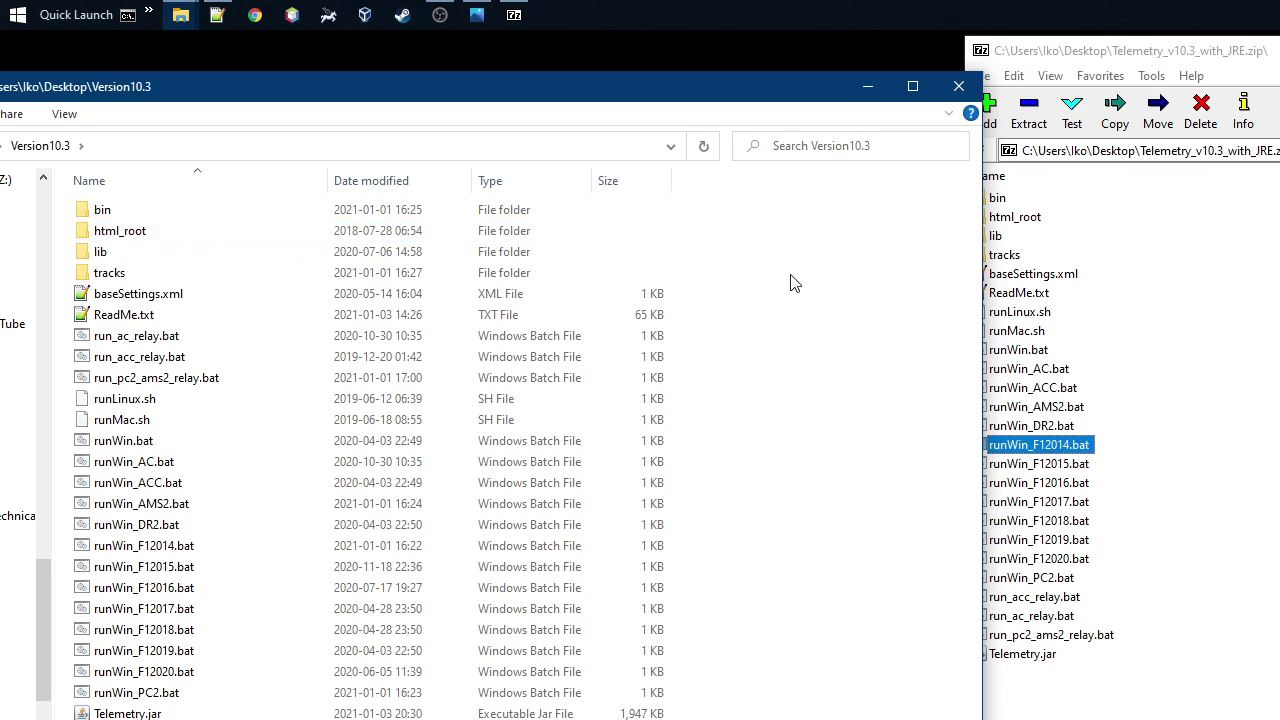
pyautogui.moveTo(118, 258)
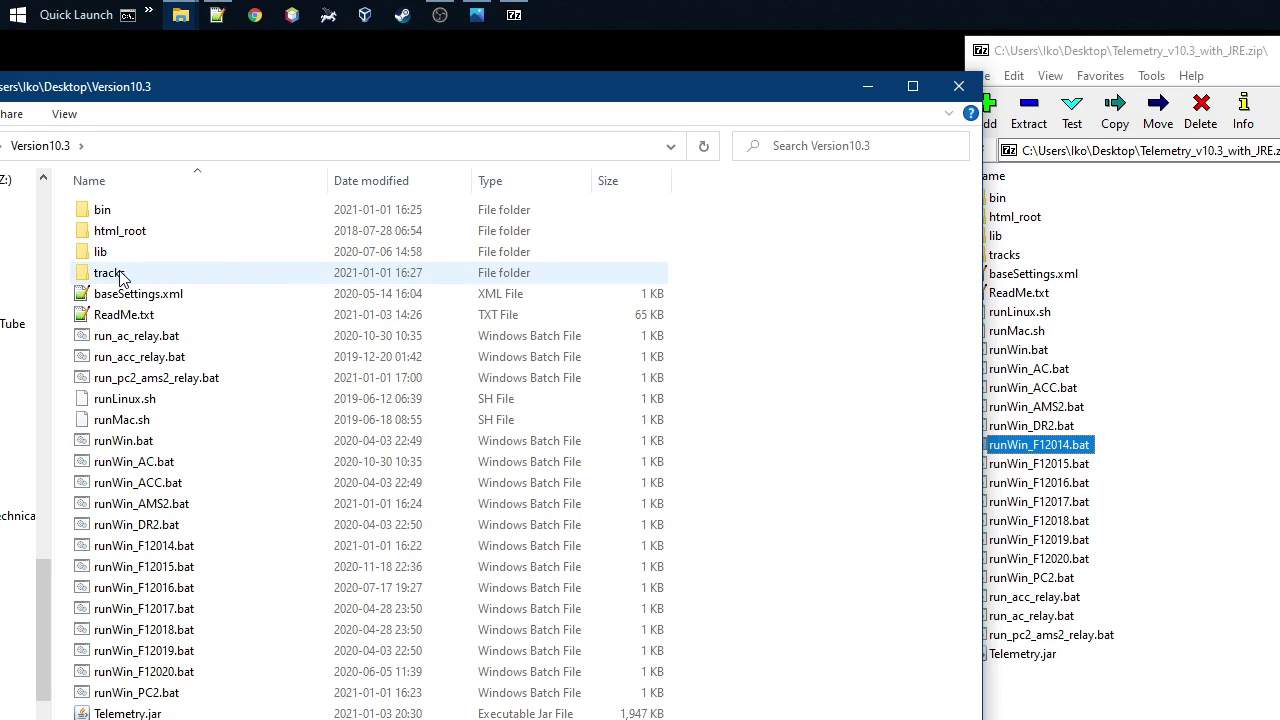
pyautogui.moveTo(140, 280)
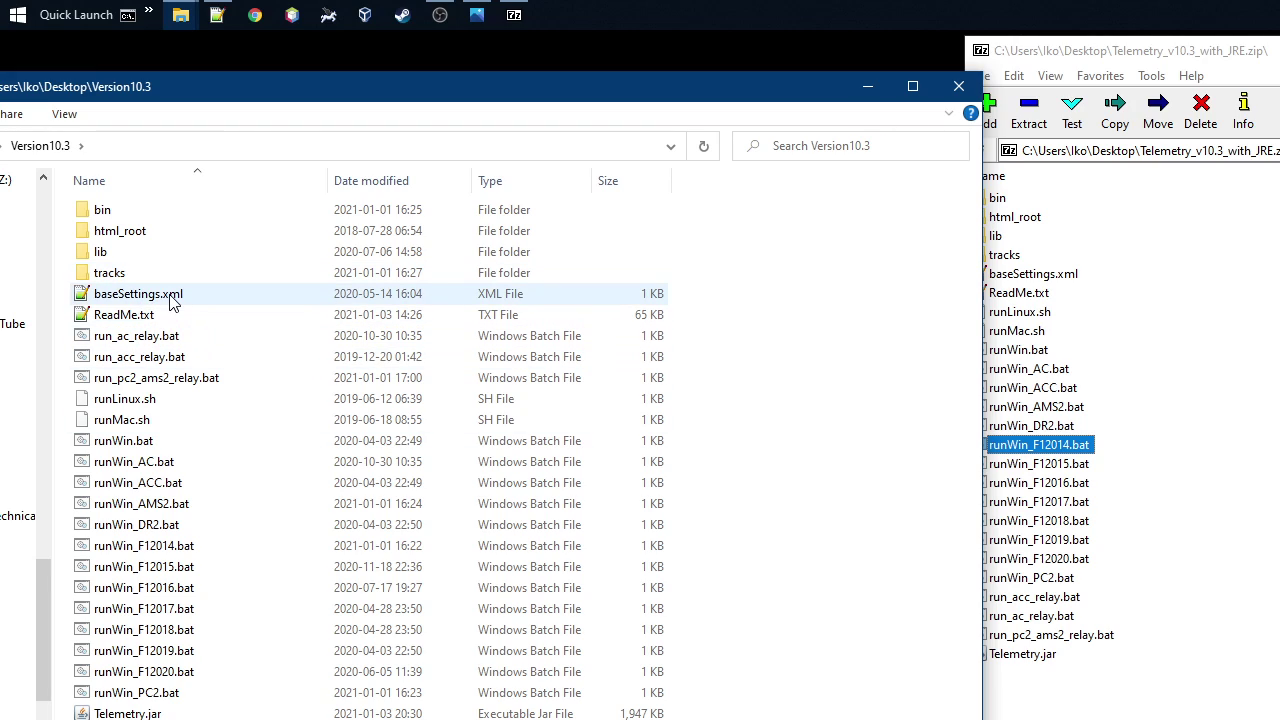
pyautogui.moveTo(170, 299)
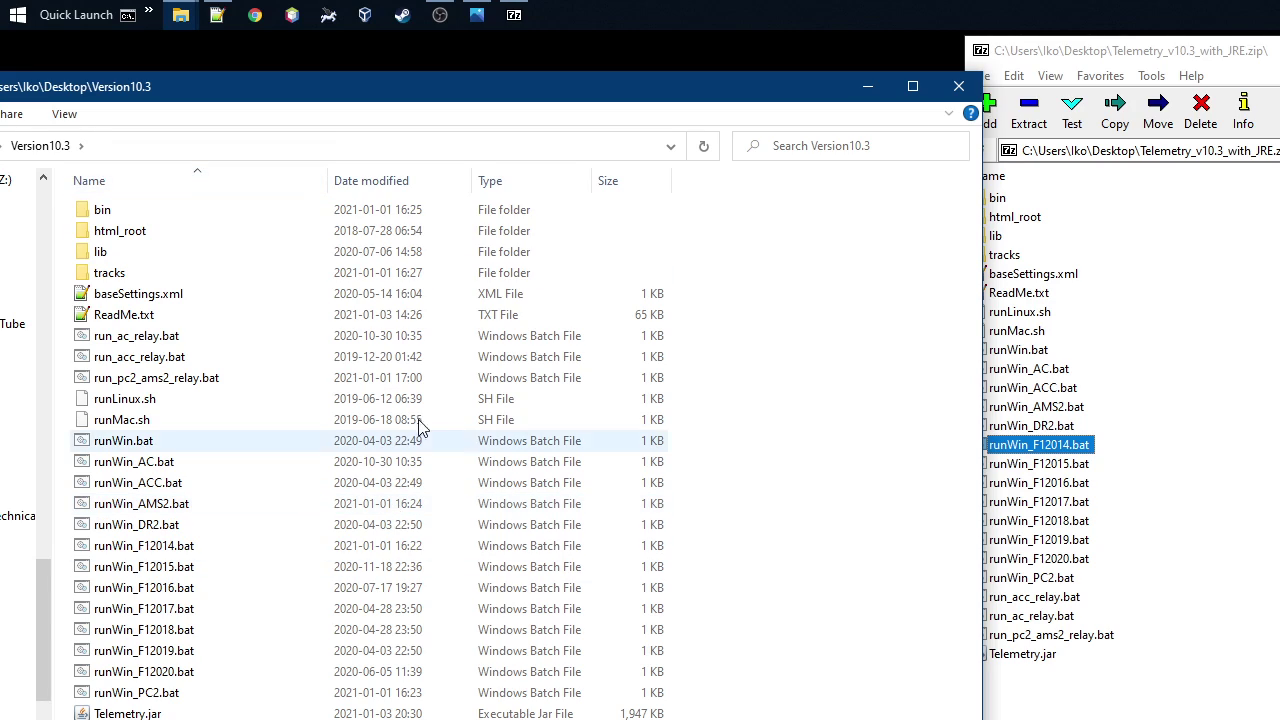
pyautogui.moveTo(128, 320)
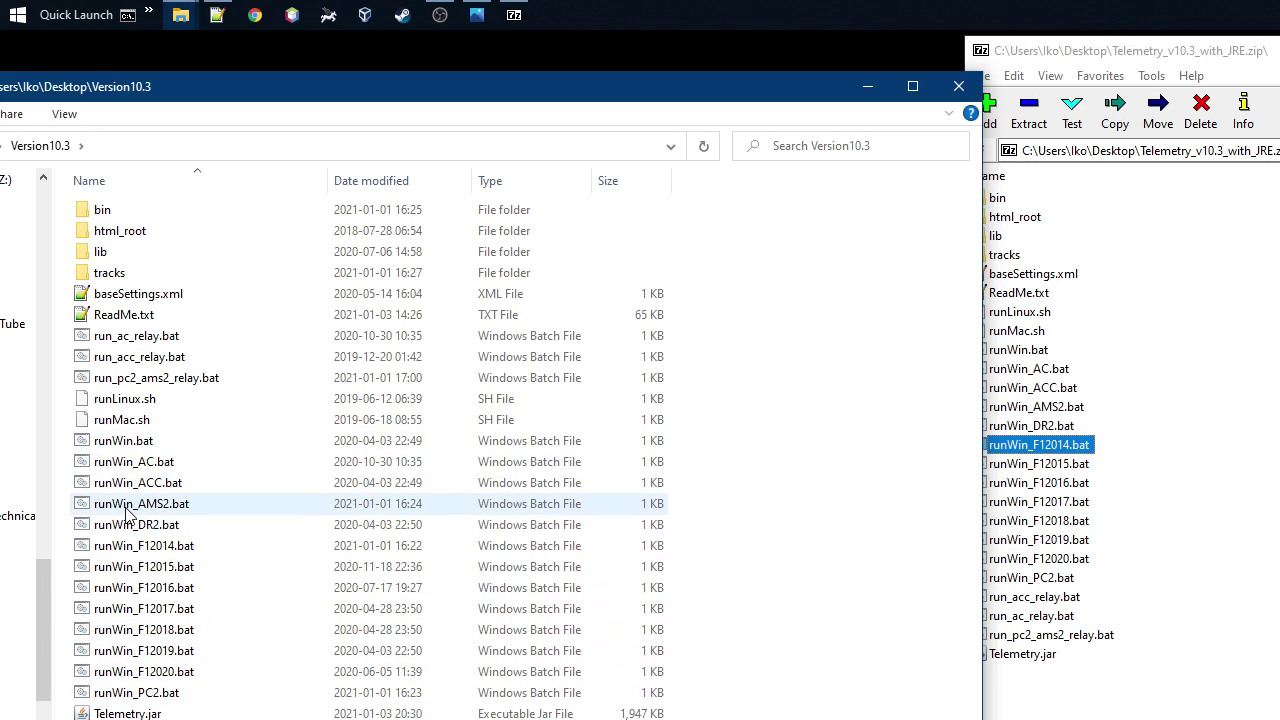
# - Run runWin_F12020.bat to start the Telemetry Tool in F1 2020 mode on port 20777
pyautogui.click(135, 675)
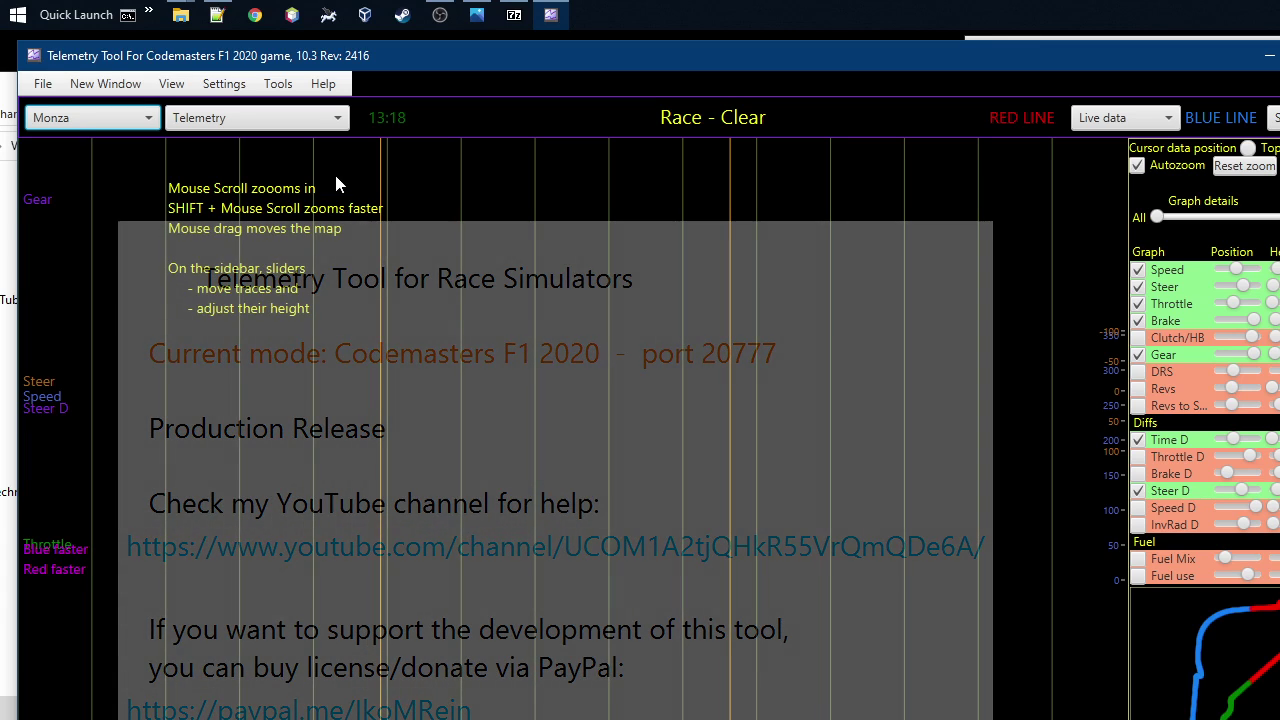
pyautogui.click(324, 84)
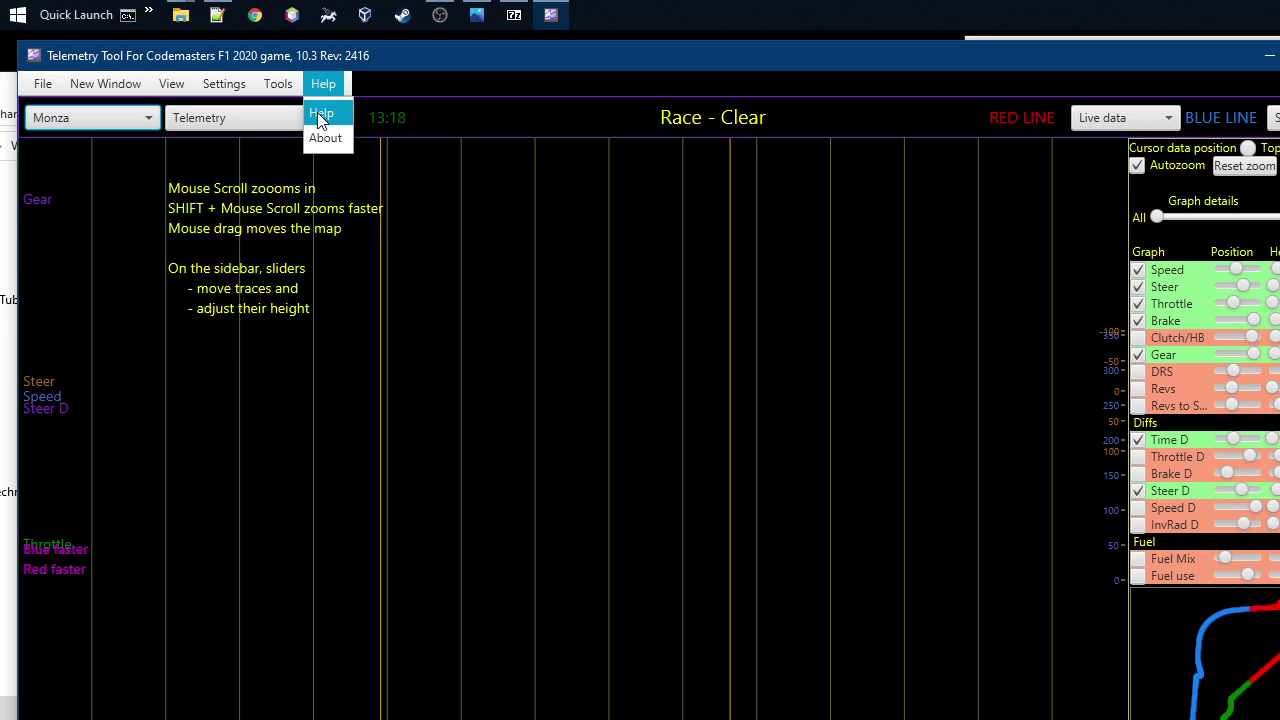
pyautogui.click(329, 119)
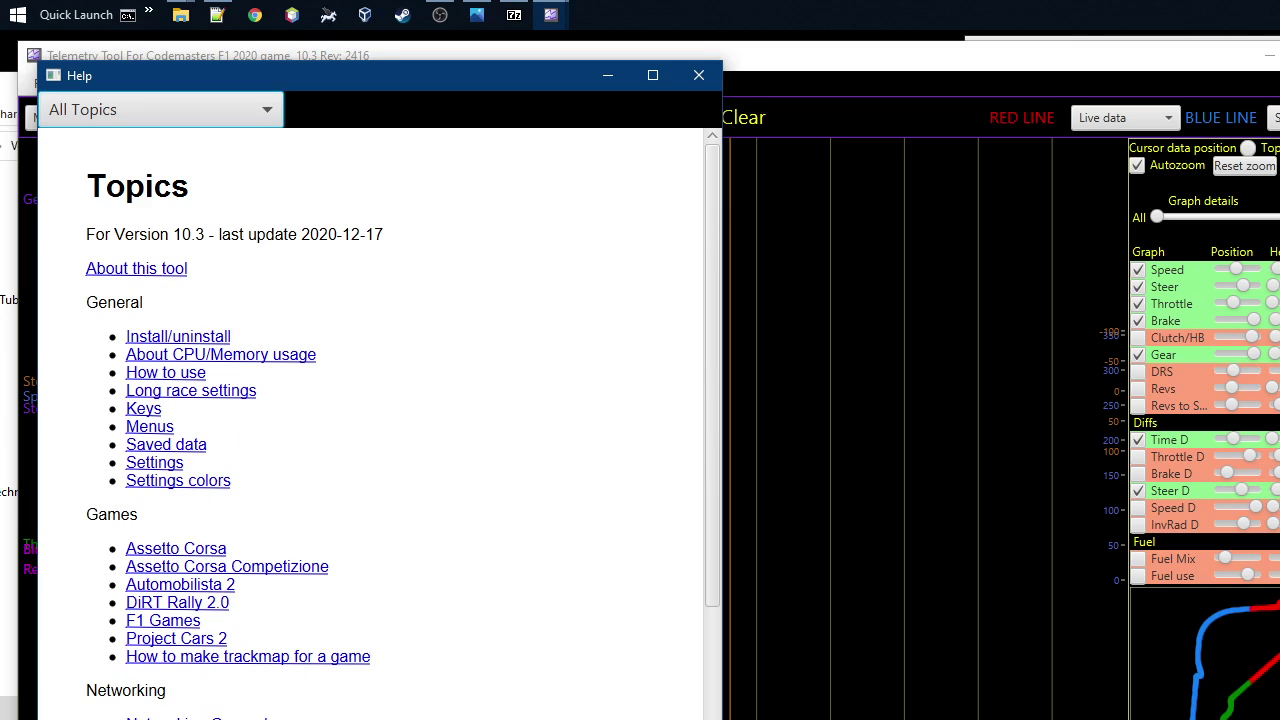
pyautogui.moveTo(719, 272)
pyautogui.mouseDown()
pyautogui.moveTo(711, 414)
pyautogui.moveTo(624, 570)
pyautogui.mouseUp()
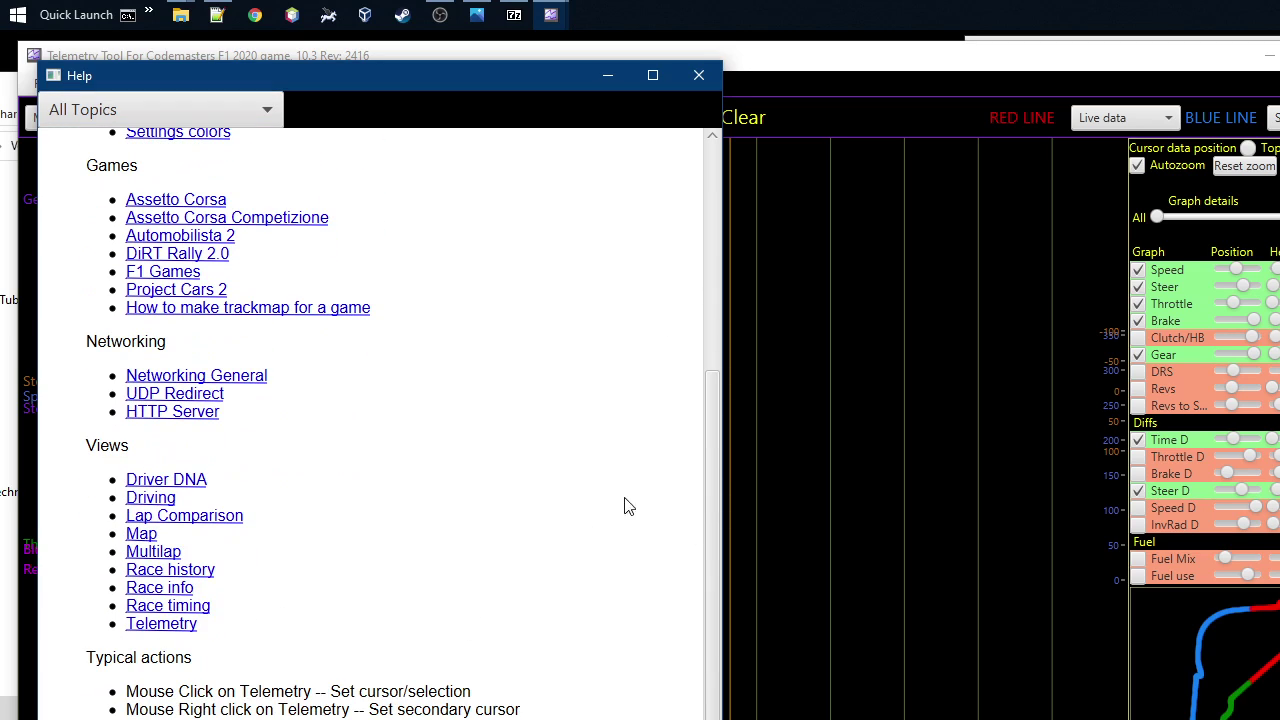
pyautogui.moveTo(713, 462); pyautogui.dragTo(714, 251)
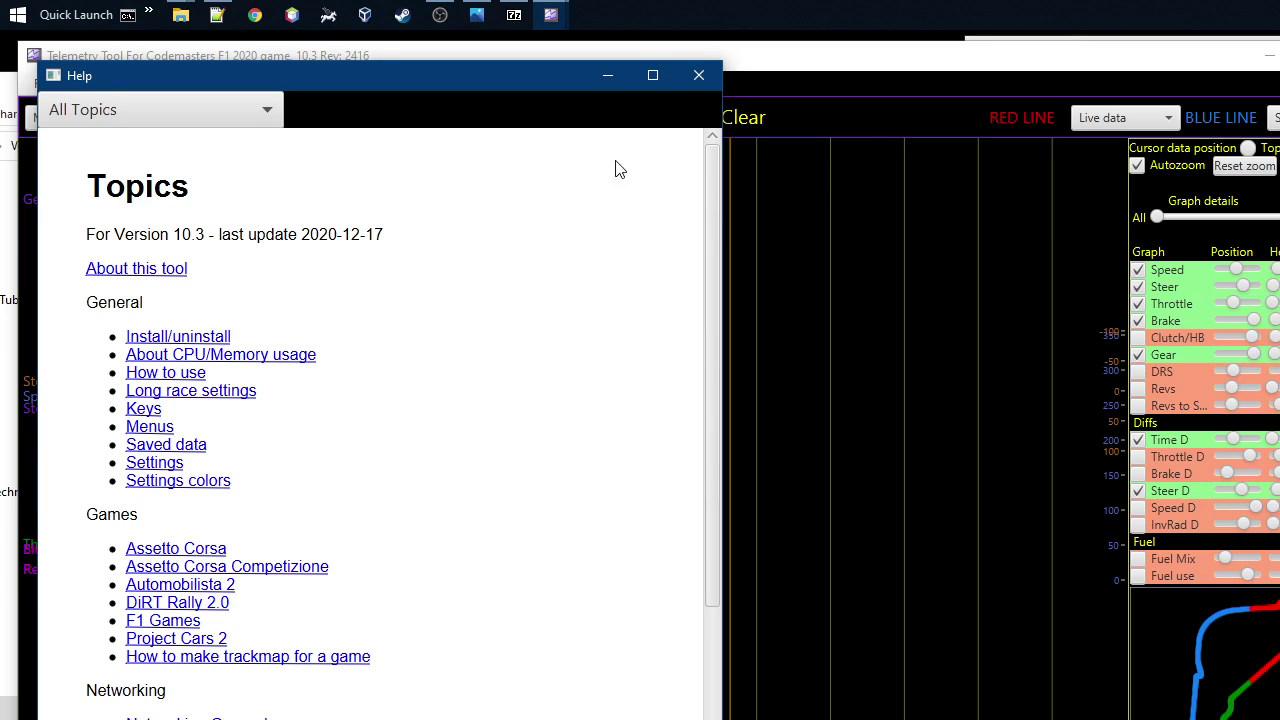
pyautogui.click(695, 75)
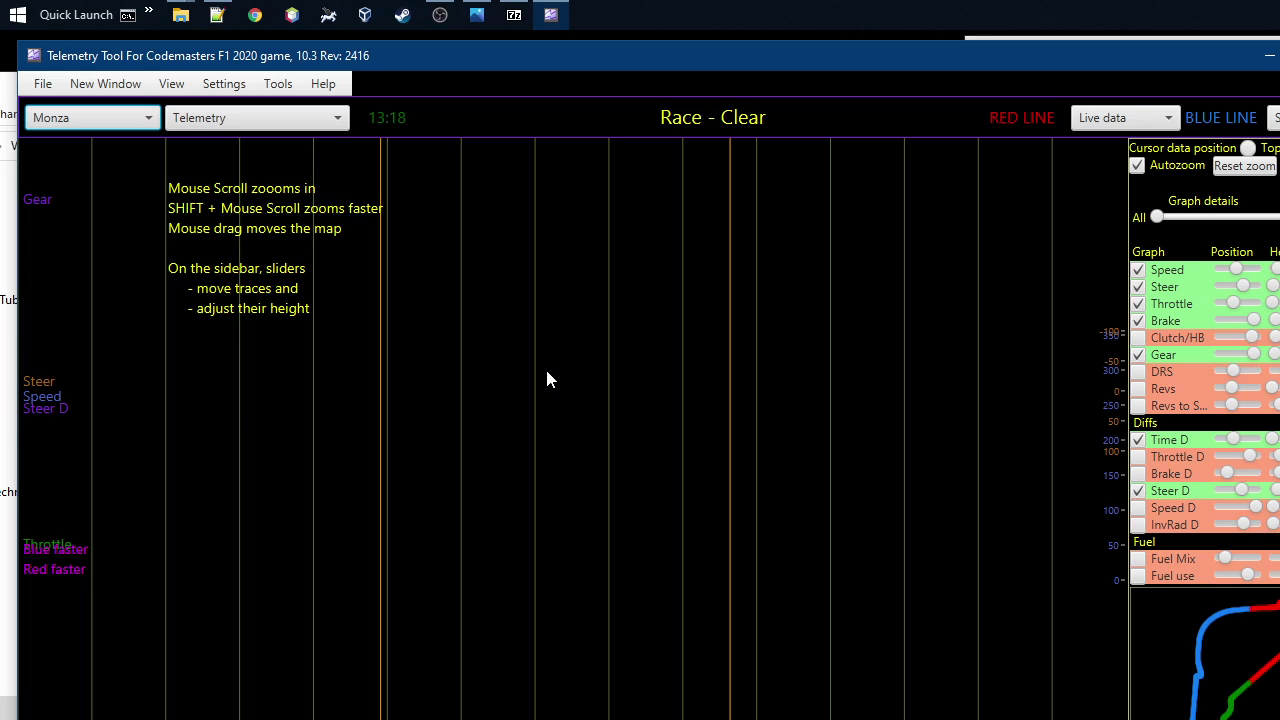